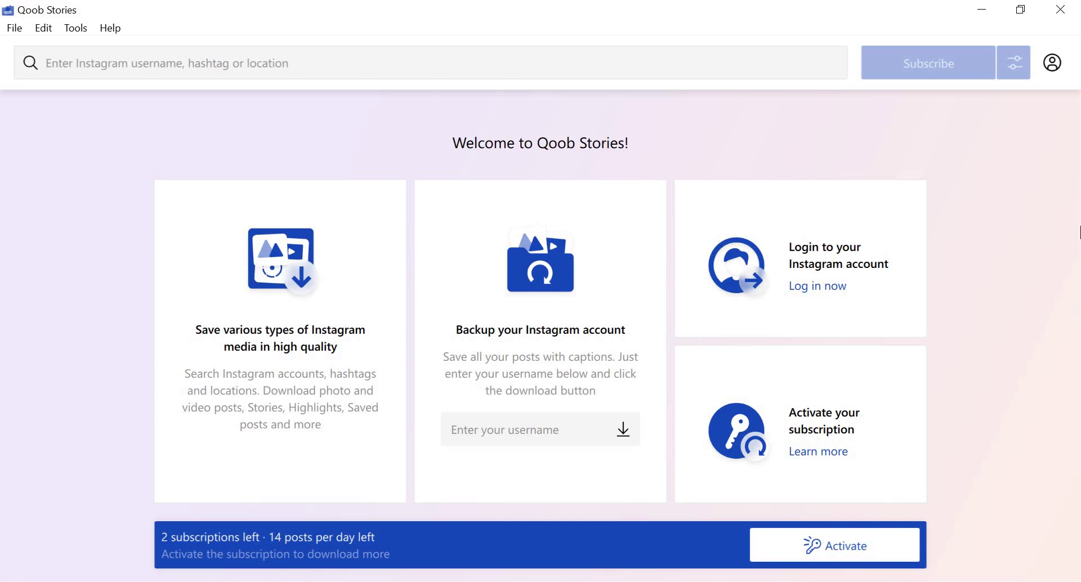
Log in to Instagram via Tools > Login, pasting in the account password.
click(75, 34)
click(84, 47)
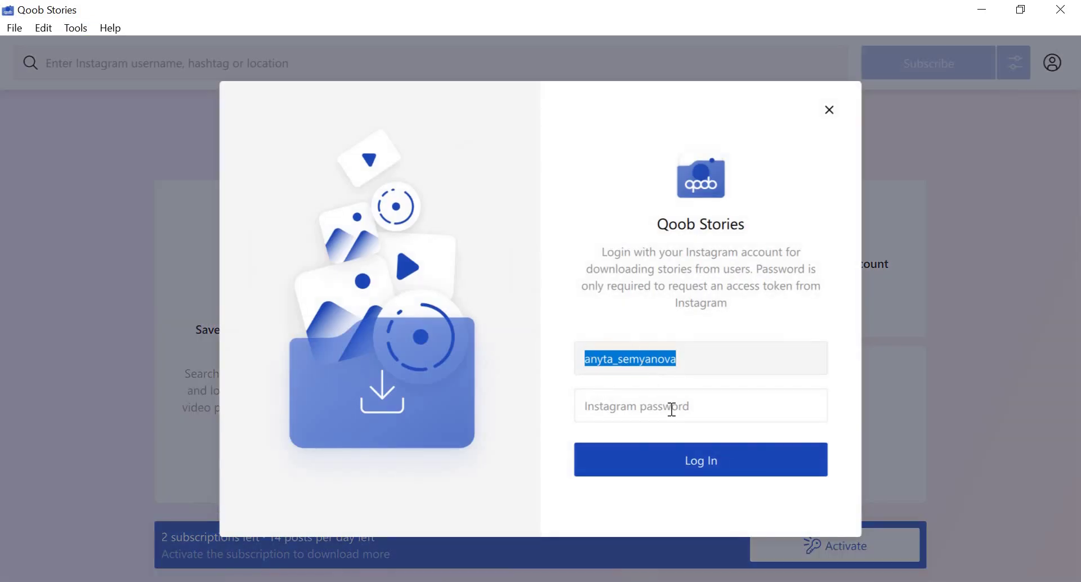
click(635, 412)
key(ctrl+v)
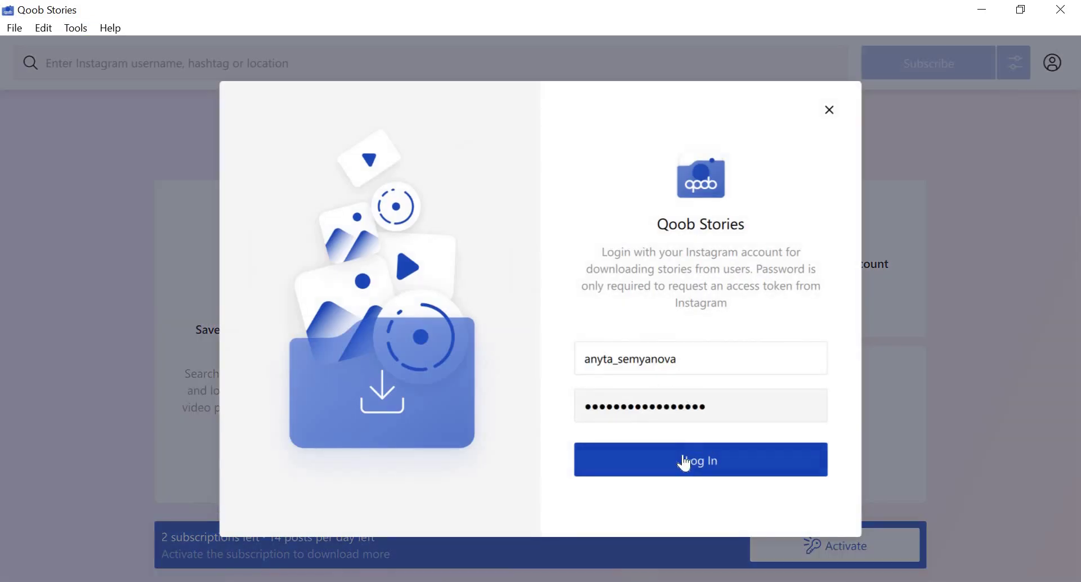
click(698, 464)
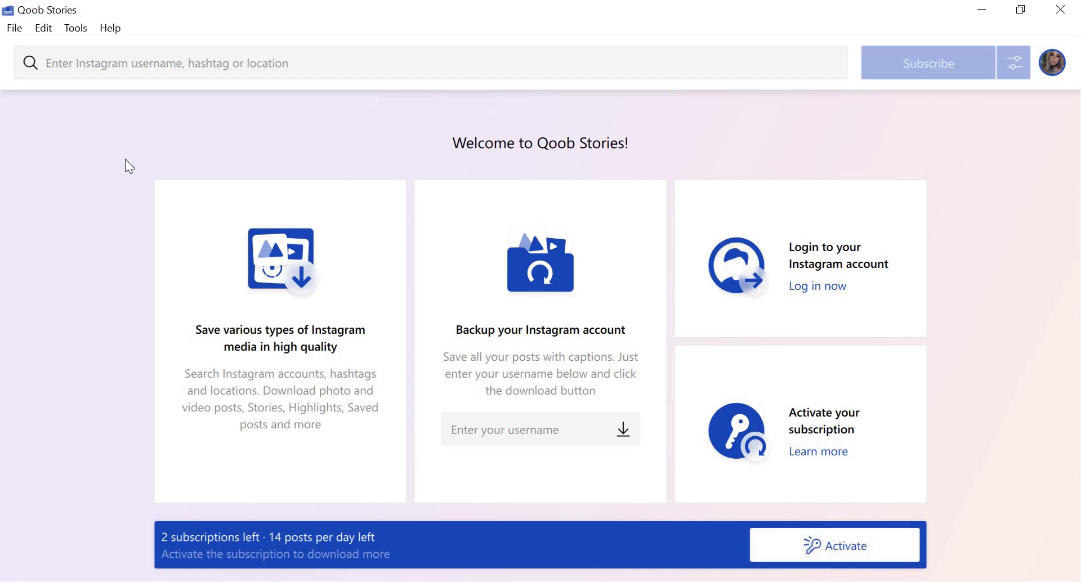
Activate the Professional Plan via Tools > Manage Subscription by applying a subscription key.
click(75, 29)
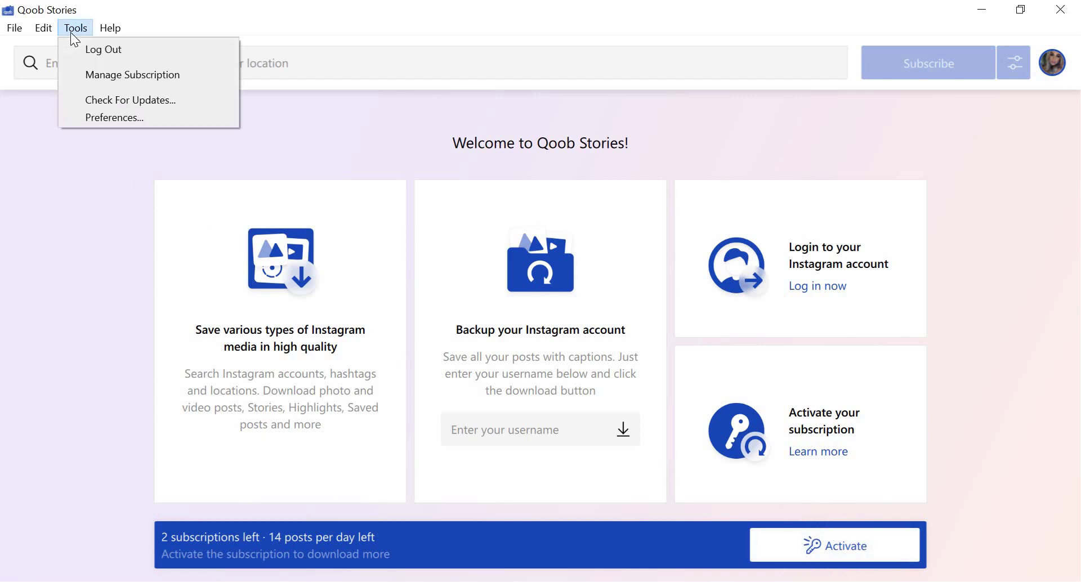
click(93, 75)
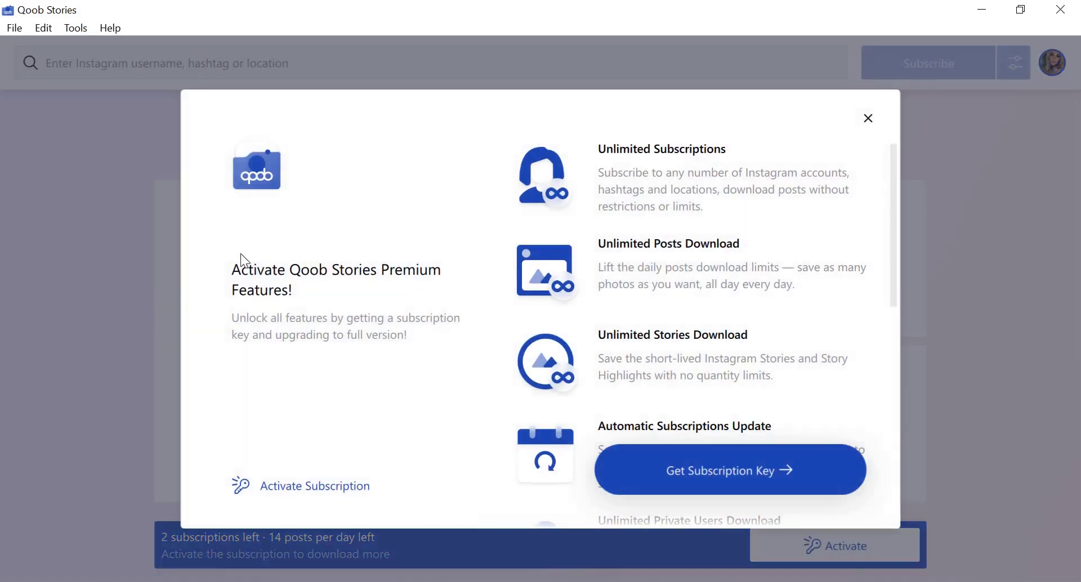
click(314, 496)
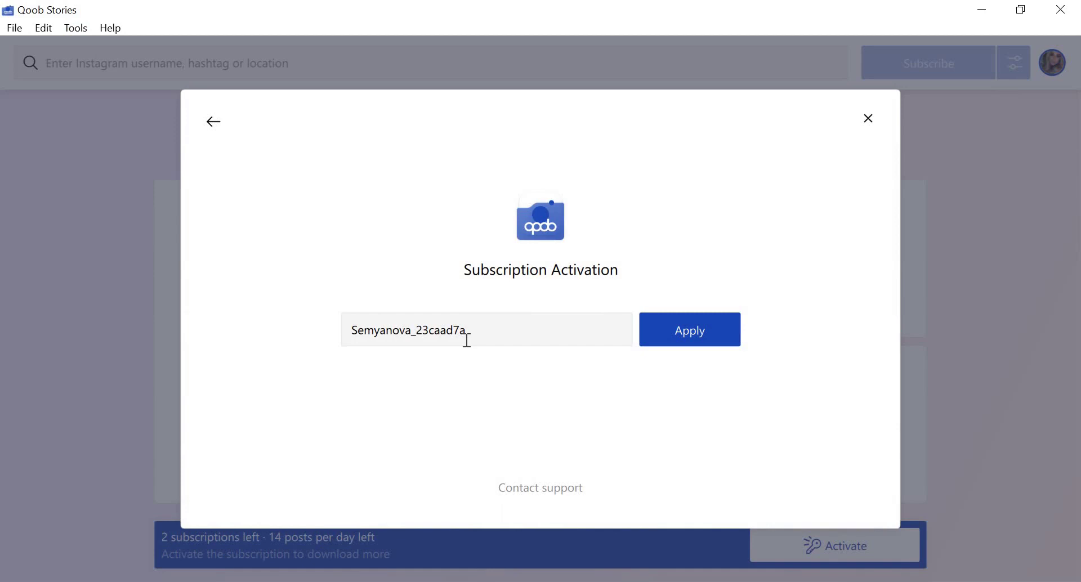
click(695, 342)
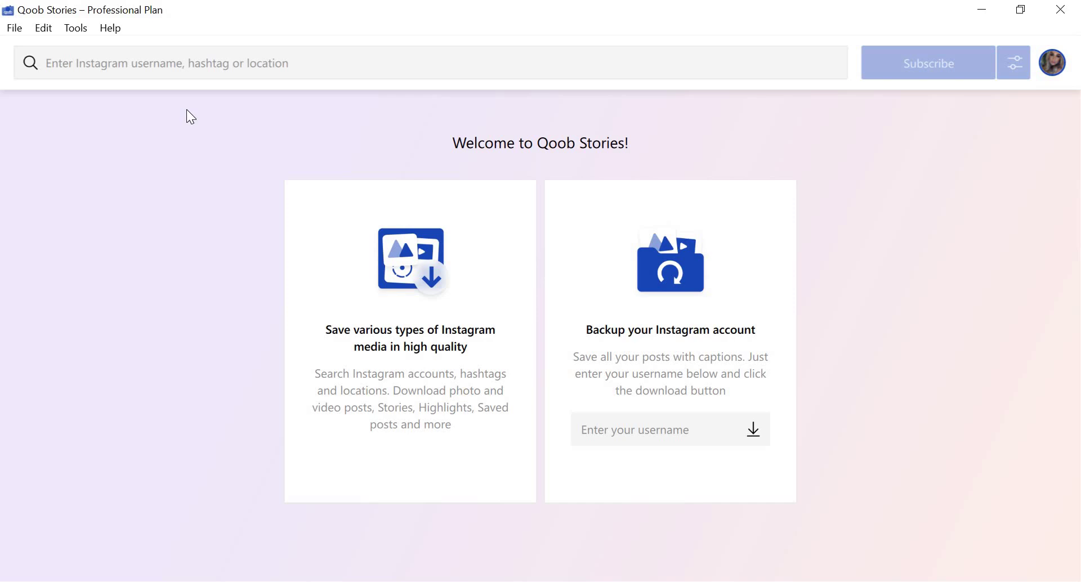
Search for #sunshine and subscribe to that hashtag.
click(178, 59)
text(#sunshine)
click(936, 70)
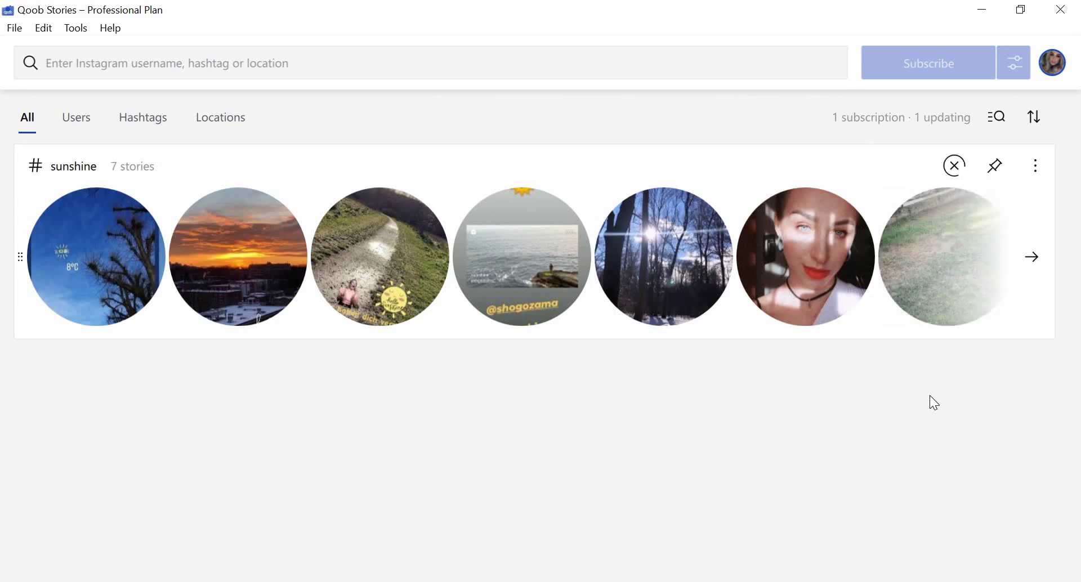
Subscribe to the appcombin account with all content types.
click(145, 69)
text(appcombin)
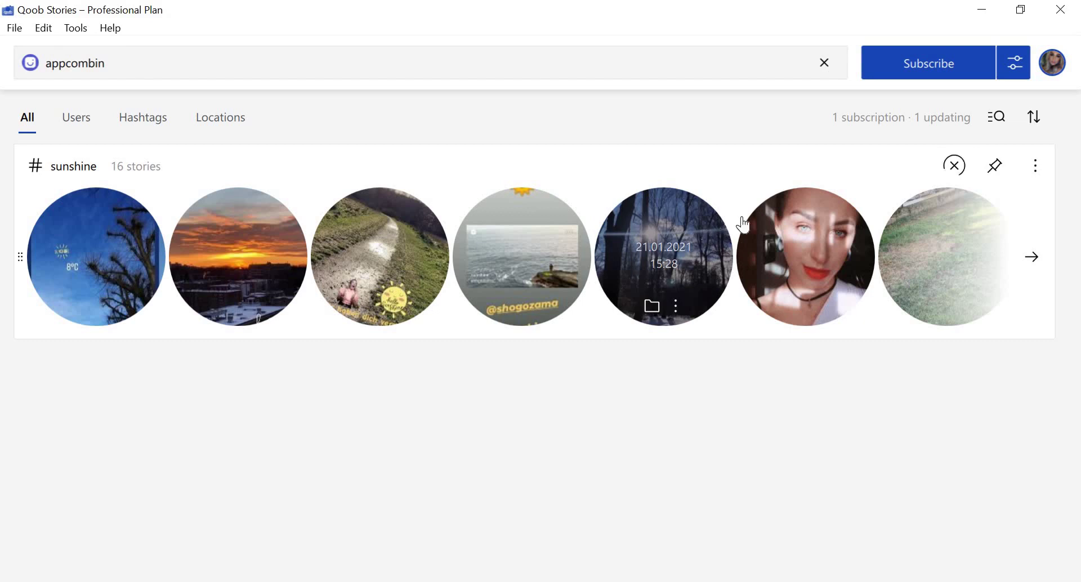
click(1014, 63)
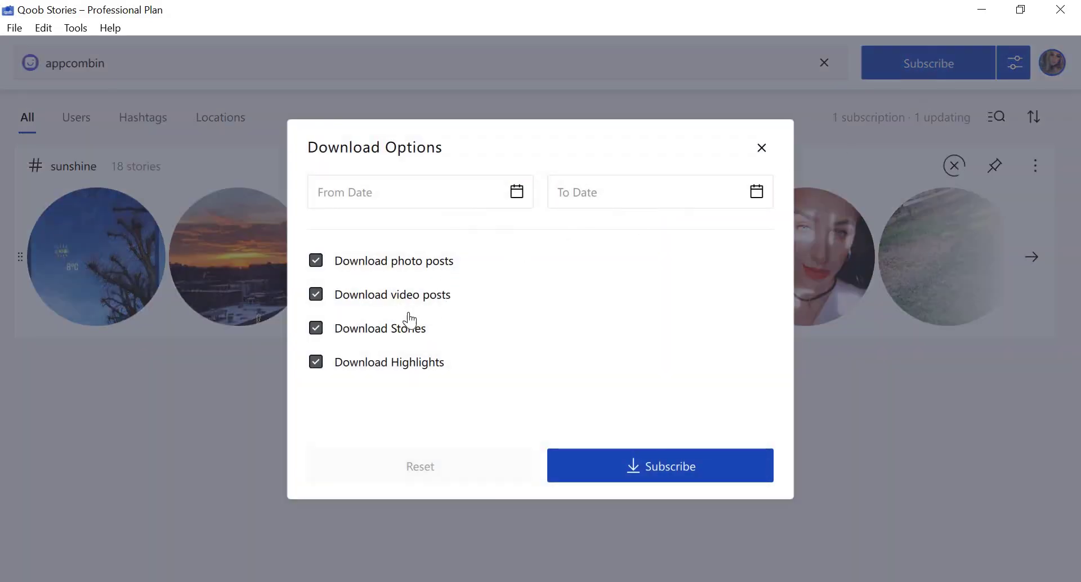
click(672, 479)
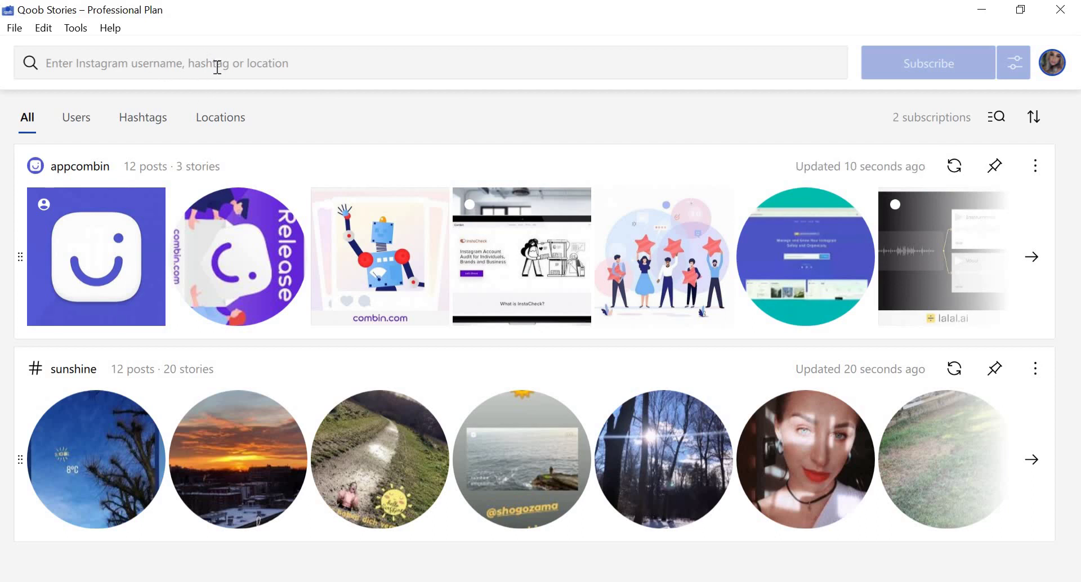
Paste 'london great britain' into search and subscribe to the Great Britain location.
click(180, 64)
text(london great britain)
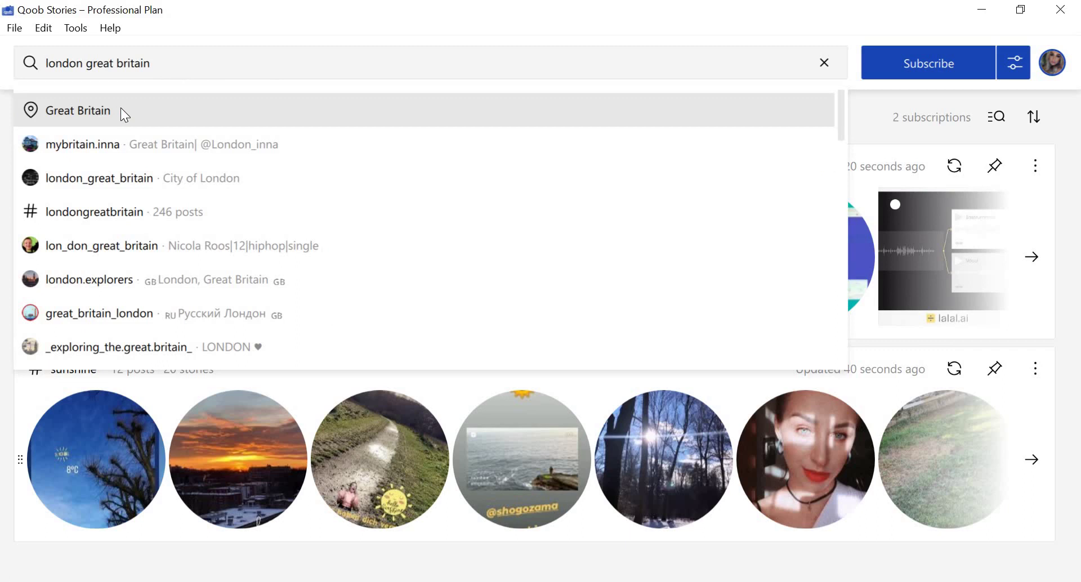
click(121, 110)
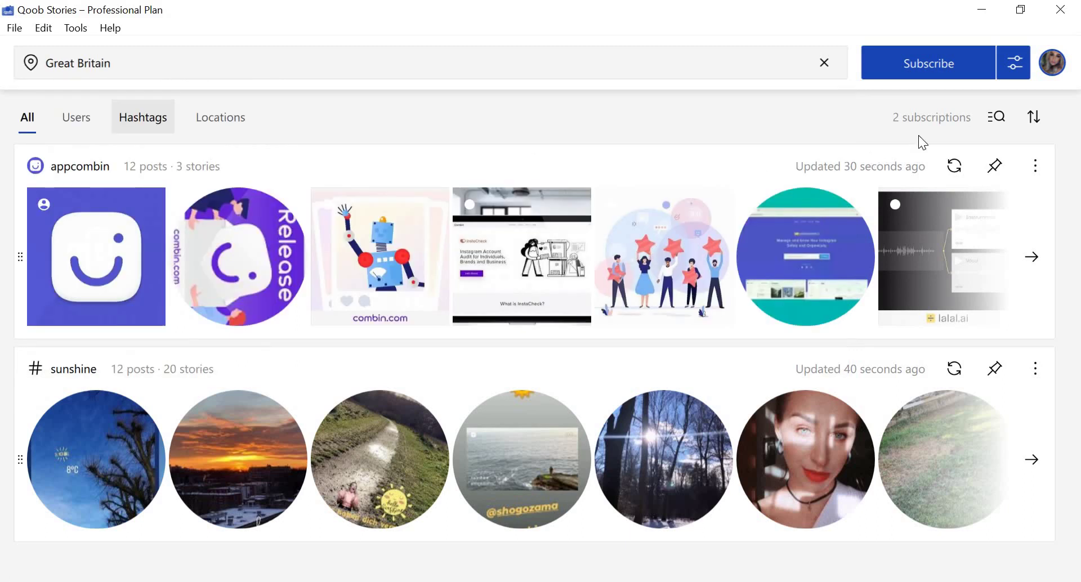
click(942, 65)
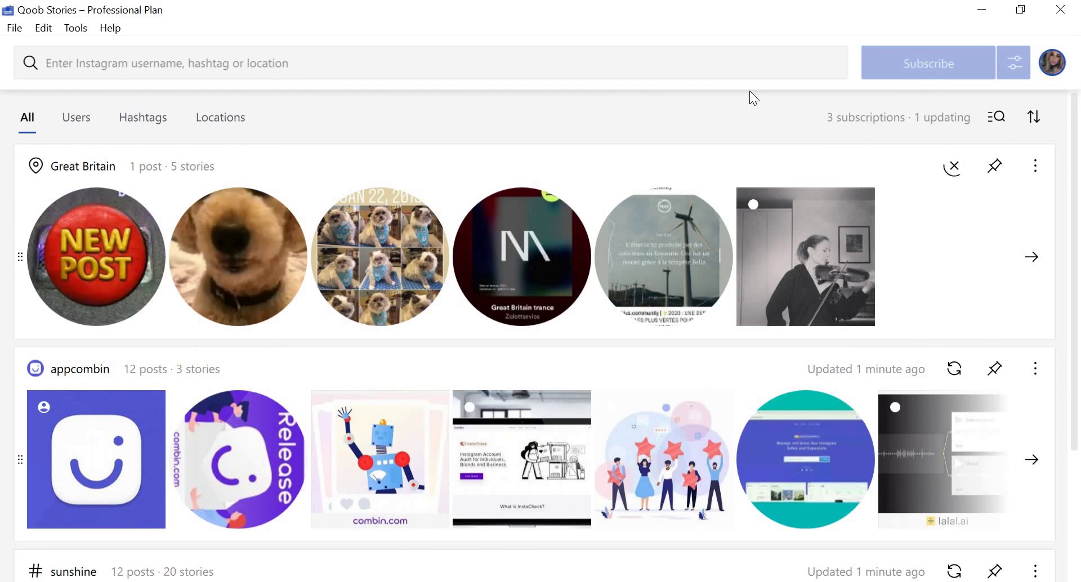
Check a Great Britain story's options and browse the location's full post grid.
right_click(558, 217)
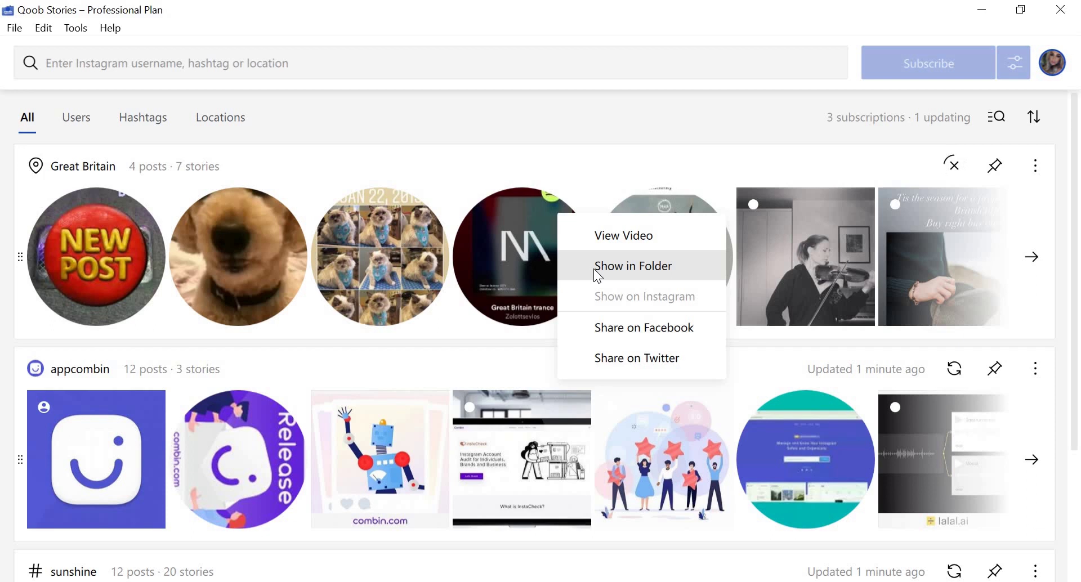
click(1039, 257)
click(1039, 257)
scroll(1000, 270, down, 3)
key(Escape)
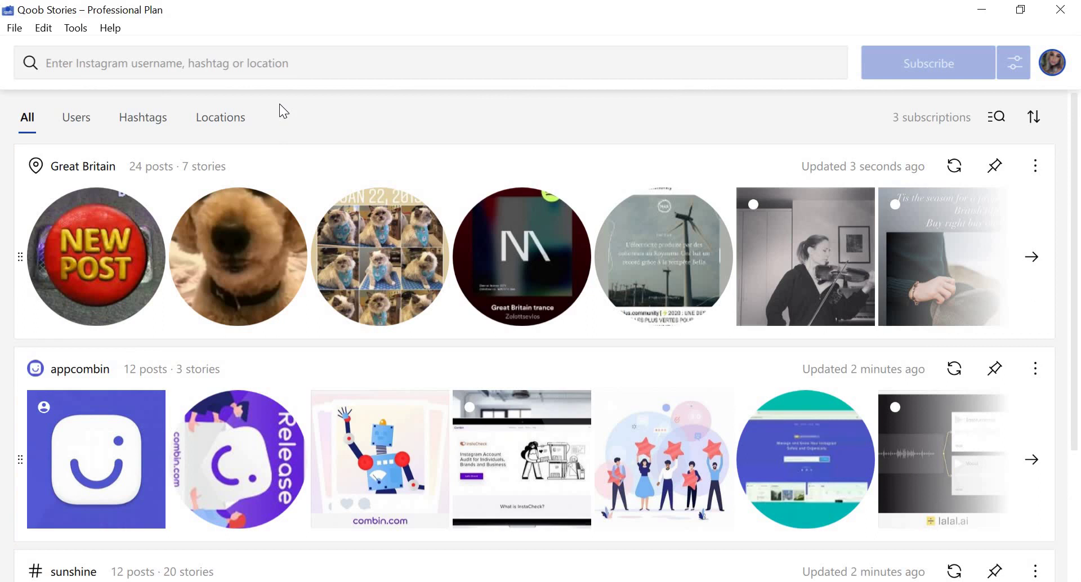
Open the Edit menu, view the Great Britain post grid, then return to subscriptions.
click(53, 32)
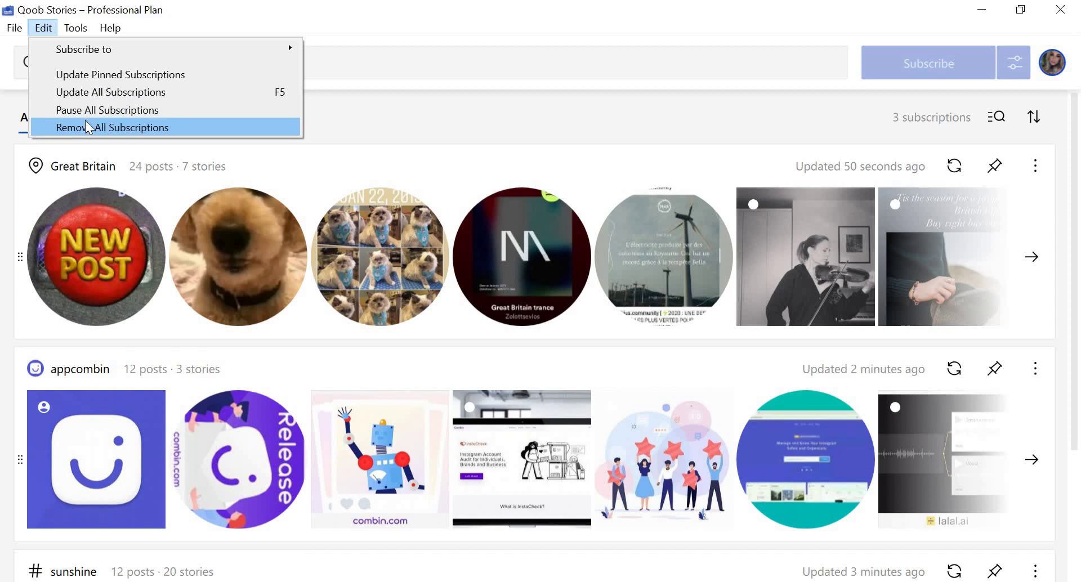
click(468, 155)
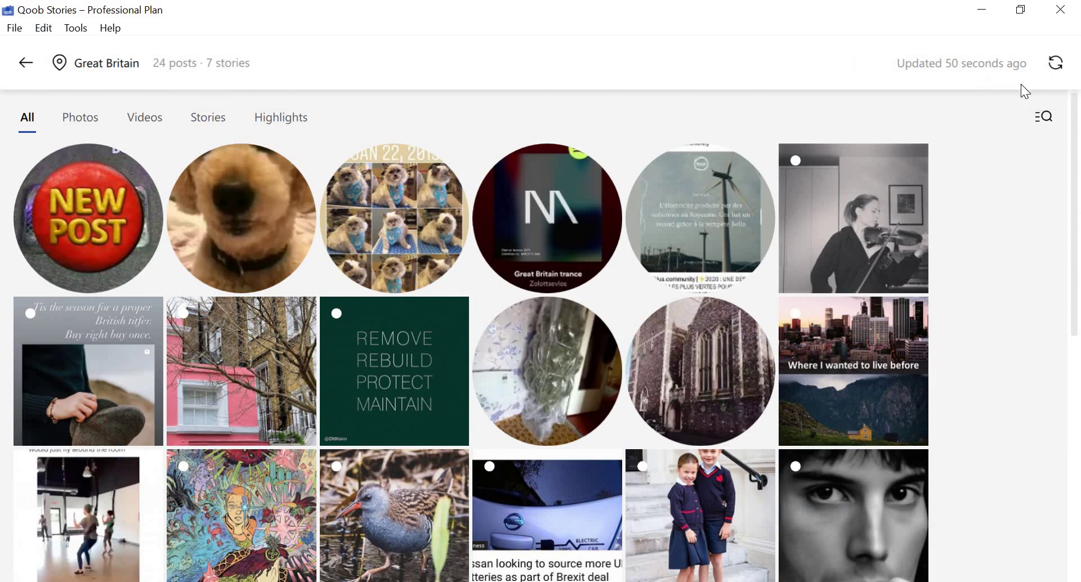
click(25, 62)
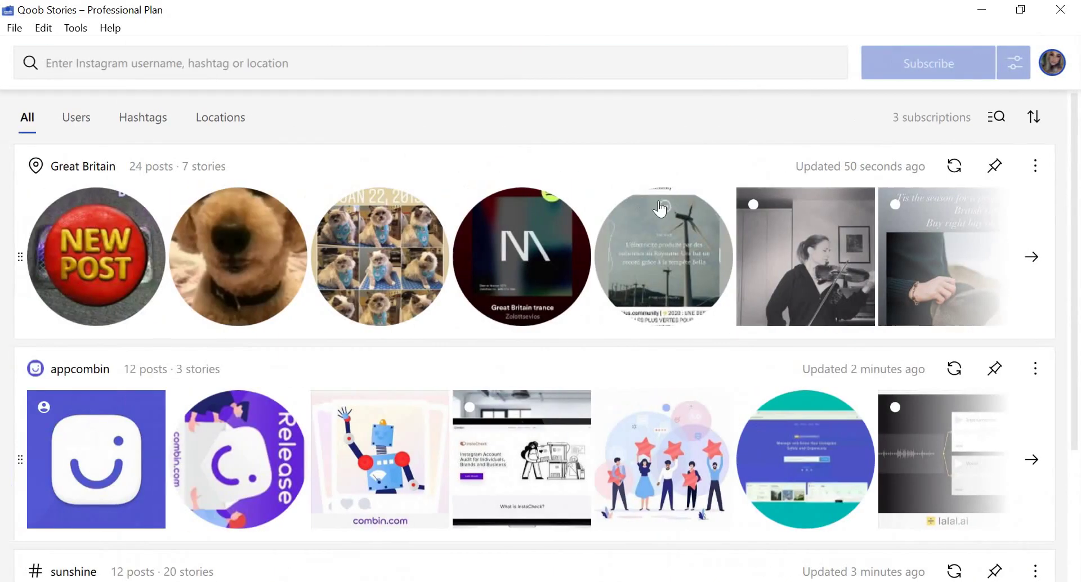
Refresh the Great Britain and appcombin subscriptions, bringing appcombin to 13 posts.
mouse_move(909, 263)
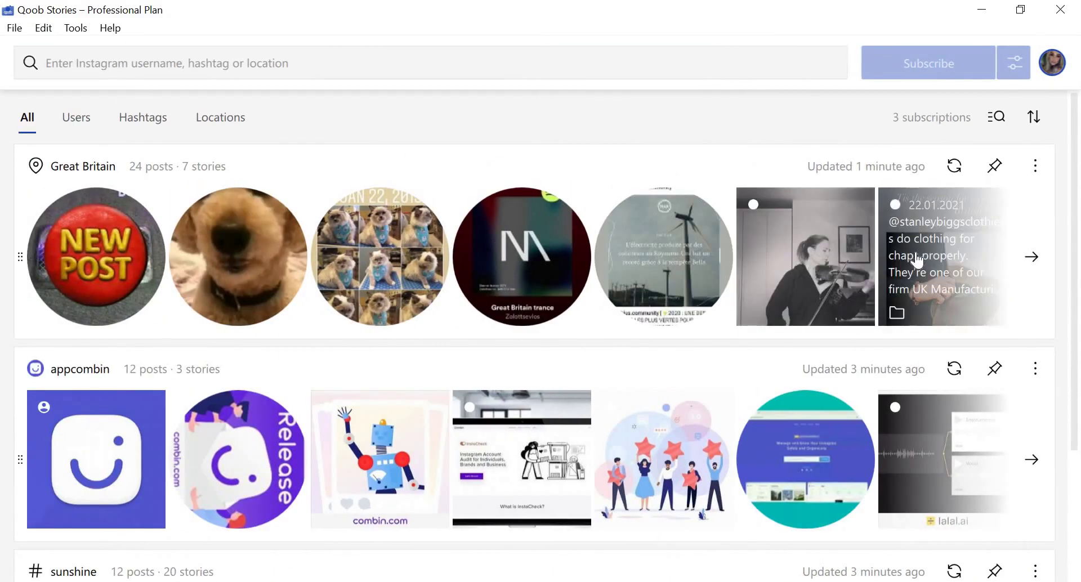
click(954, 165)
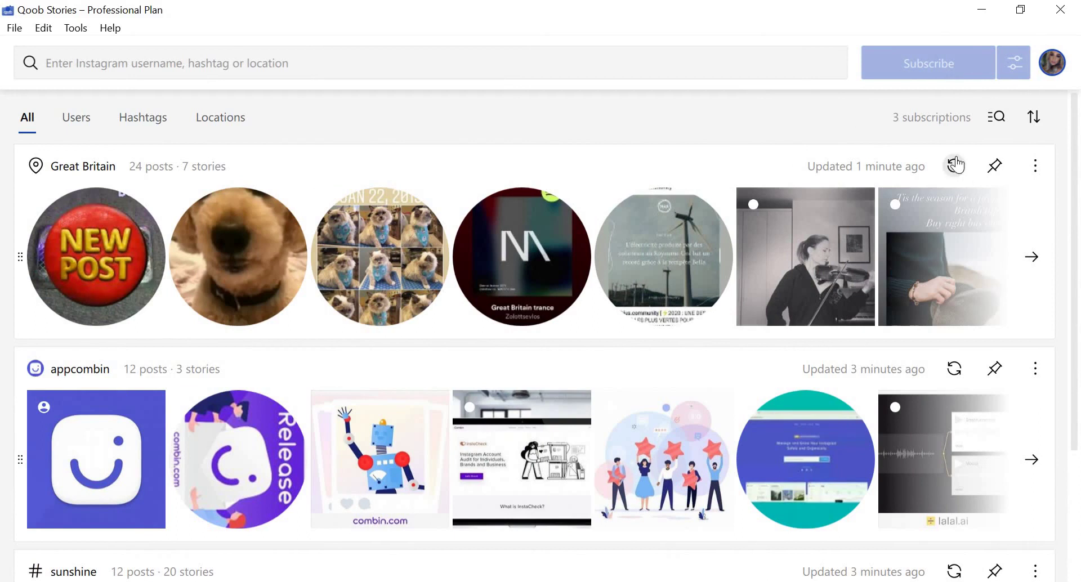
click(955, 369)
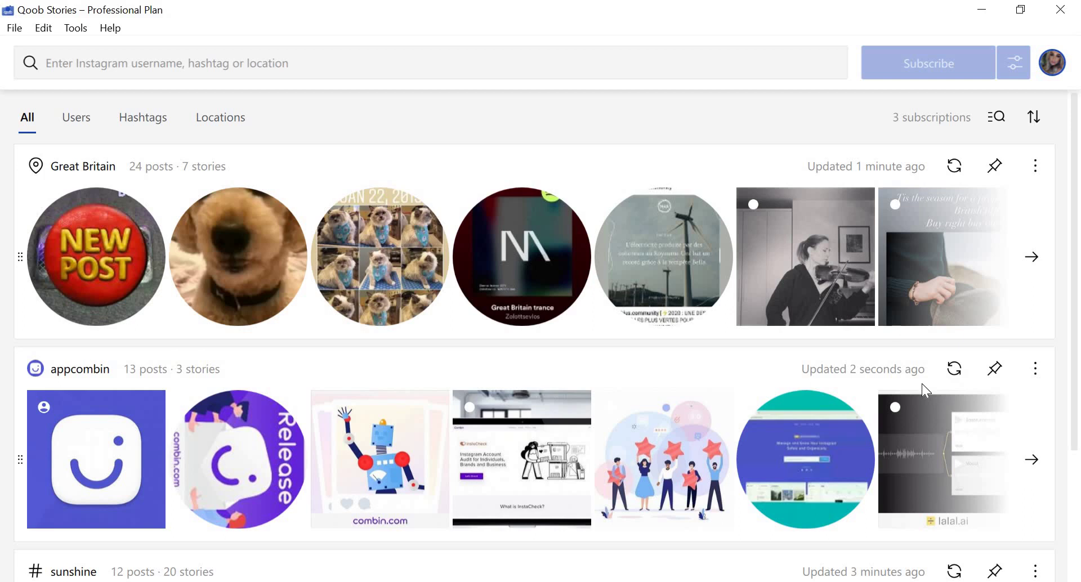
mouse_move(407, 211)
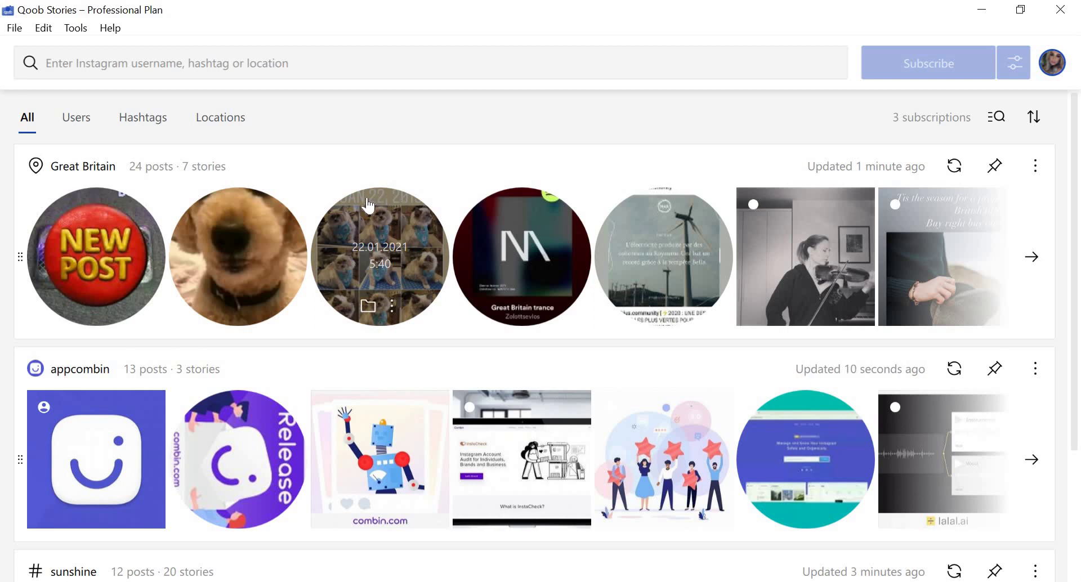
Open Tools > Preferences and expand the General tab's Auto Update Period dropdown.
click(79, 32)
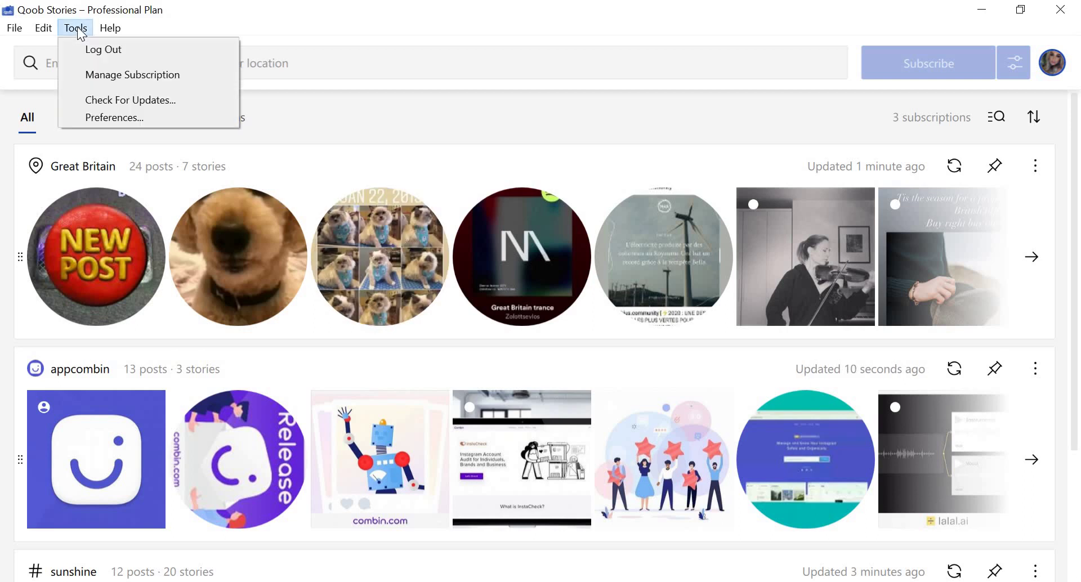
click(99, 116)
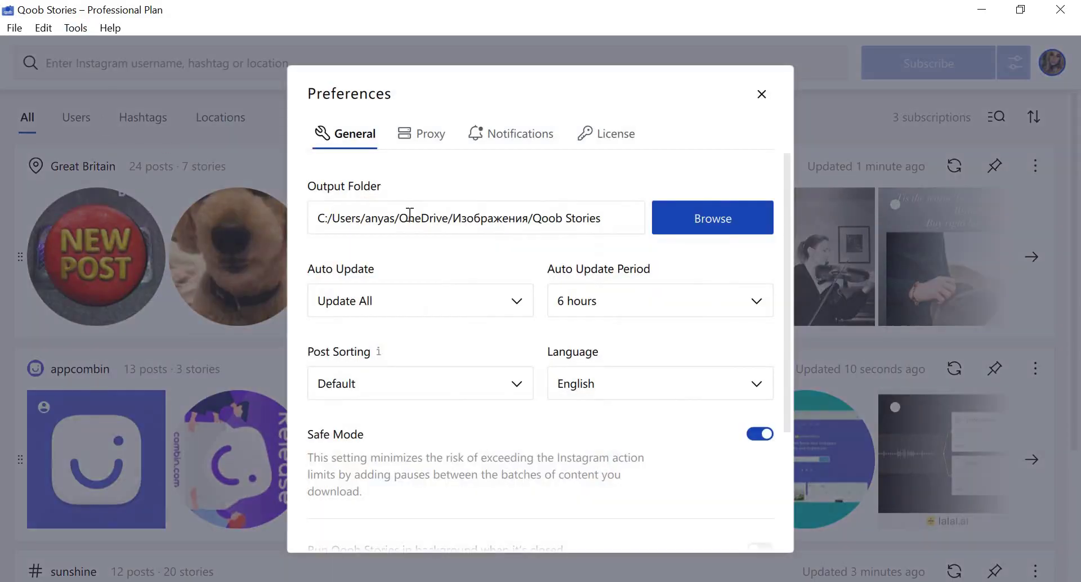
click(596, 307)
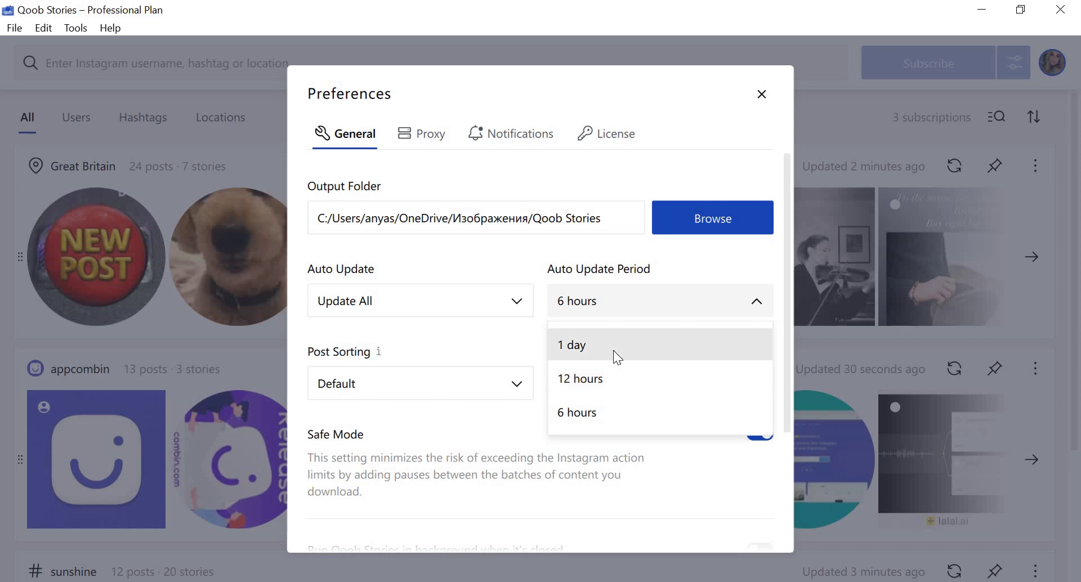